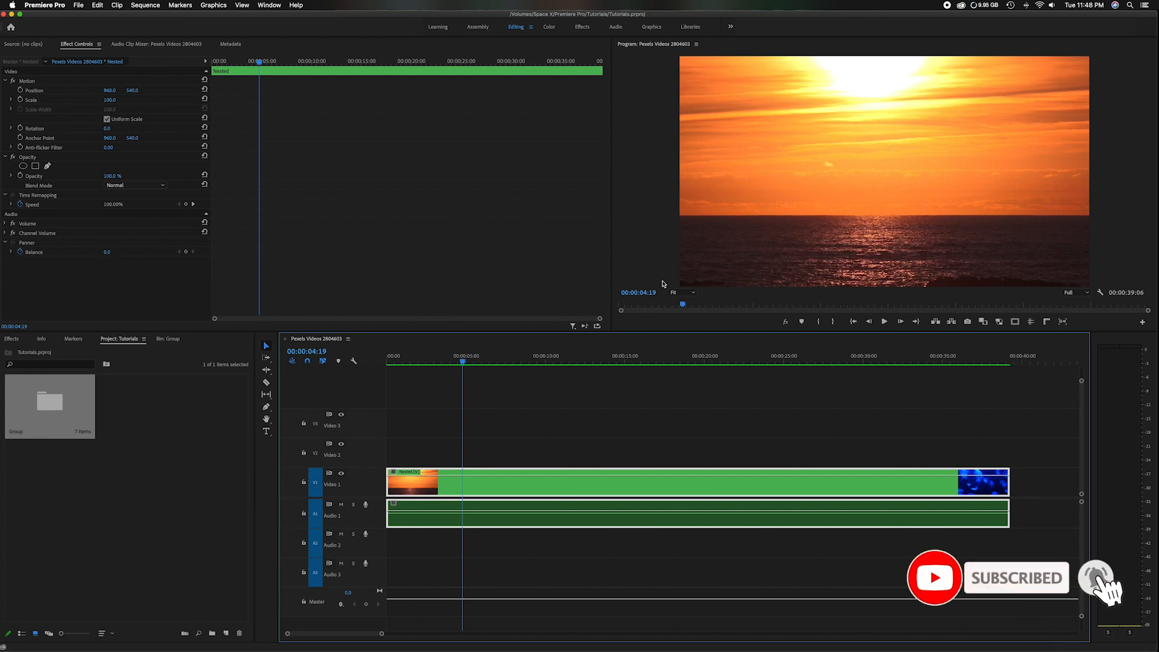
# Step: Scrub the nested clip on V1 to preview its footage around nine seconds in
pyautogui.moveTo(463, 361)
pyautogui.mouseDown()
pyautogui.moveTo(434, 364)
pyautogui.moveTo(927, 349)
pyautogui.moveTo(563, 357)
pyautogui.mouseUp()
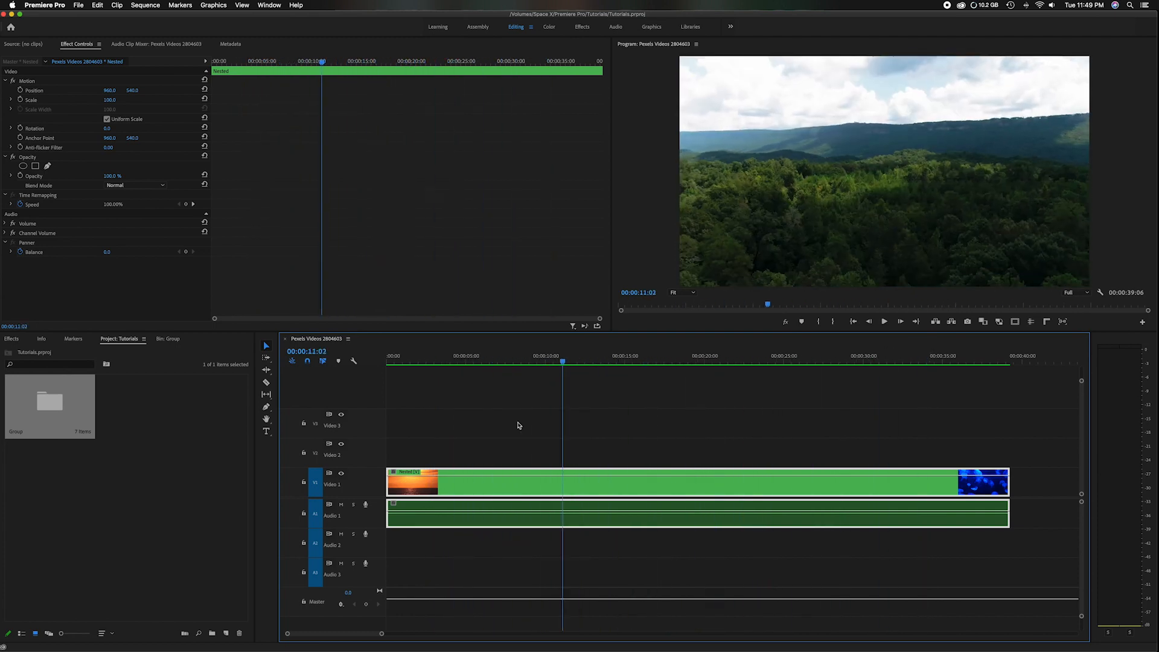
pyautogui.click(493, 452)
pyautogui.click(523, 480)
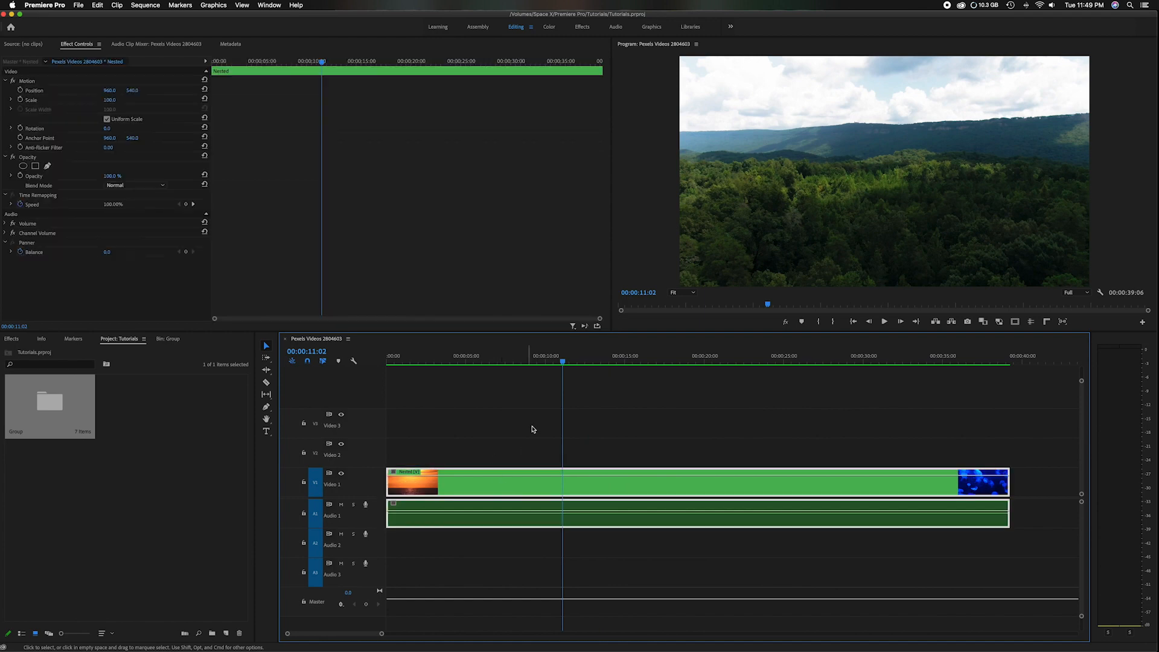
pyautogui.moveTo(564, 359); pyautogui.dragTo(540, 363)
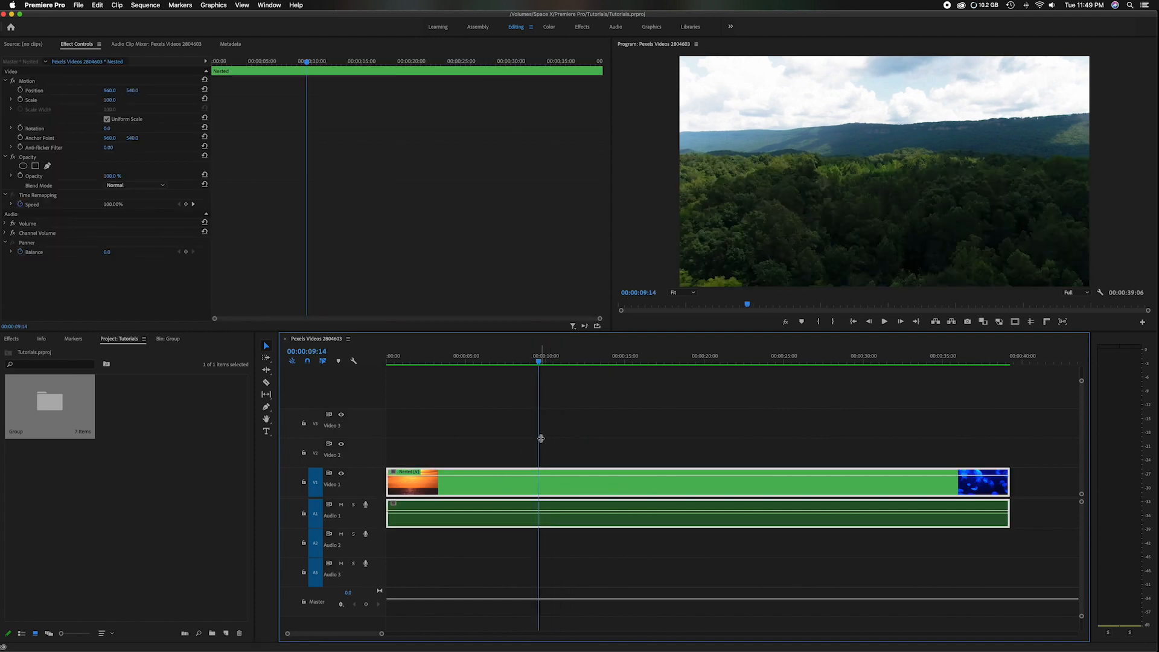
# Step: Run Scene Edit Detection on the nested clip with a cut applied at each detected change
pyautogui.rightClick(552, 484)
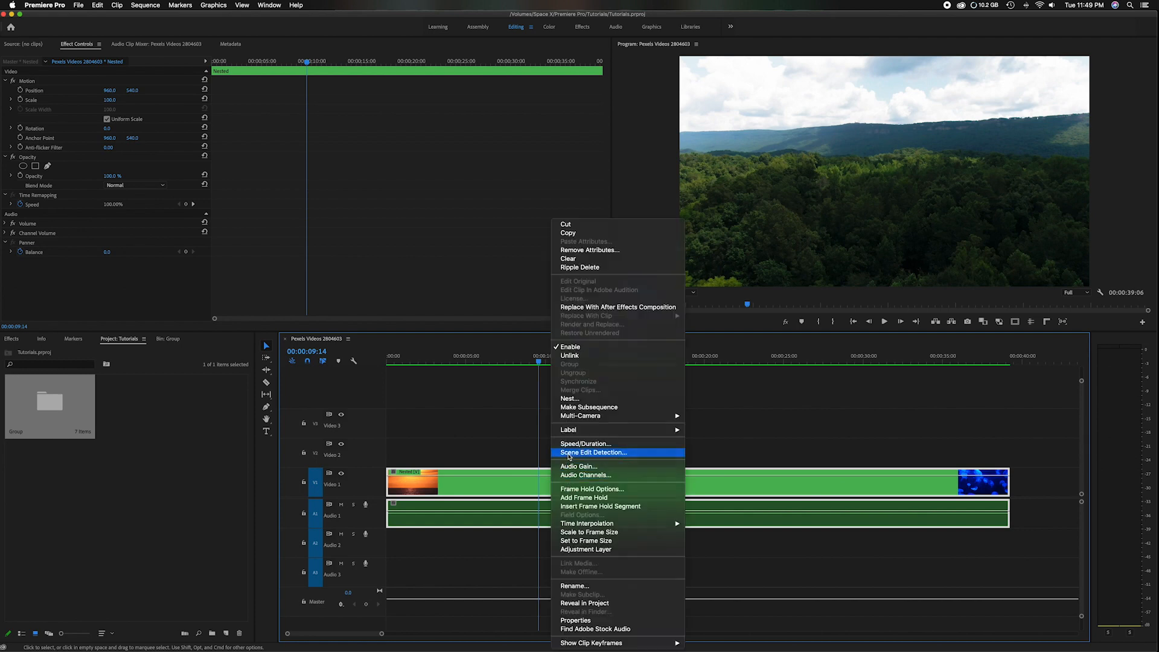
pyautogui.click(568, 456)
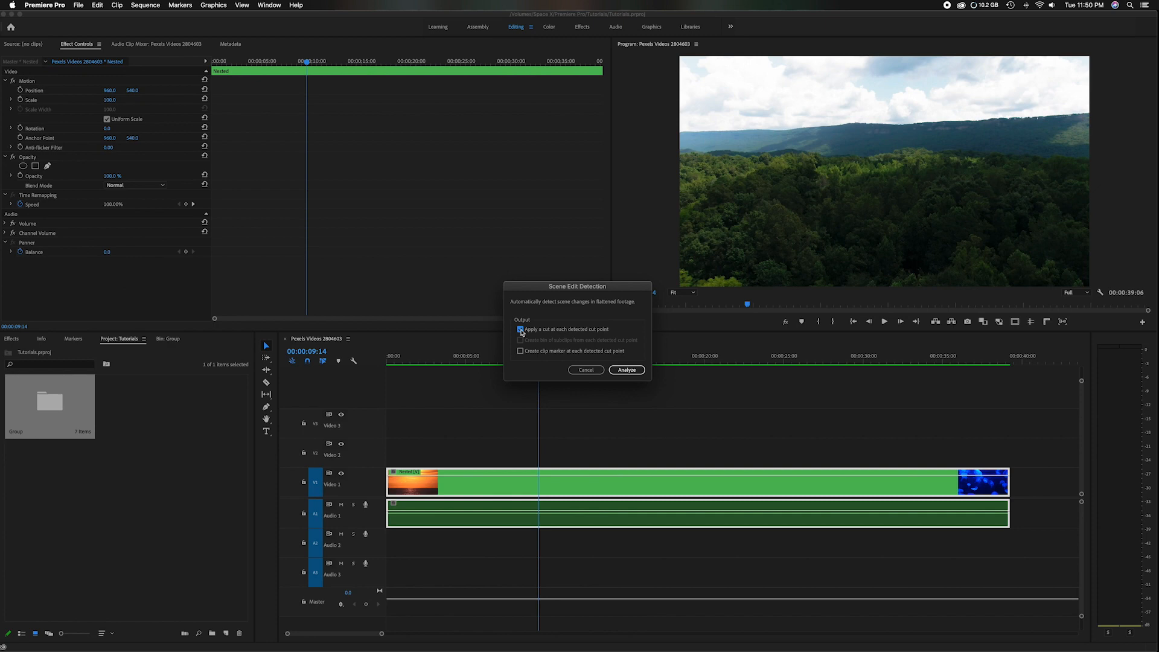
pyautogui.click(624, 370)
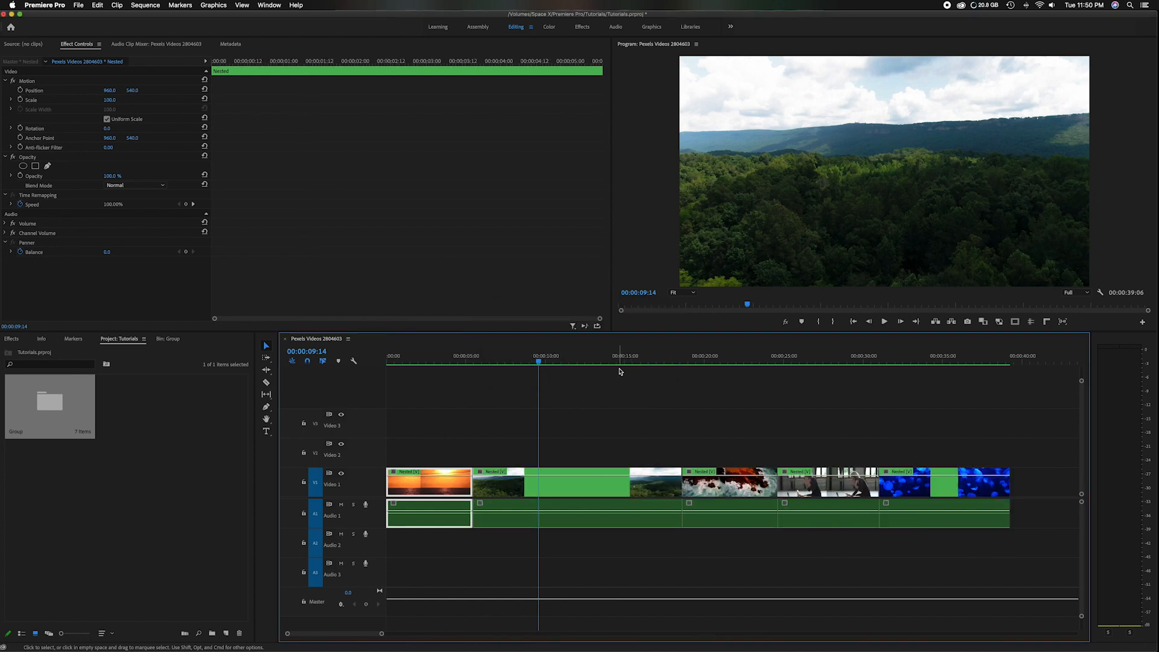
# Step: Scrub through the newly split shots, then undo the automatic scene cuts
pyautogui.moveTo(533, 367)
pyautogui.mouseDown()
pyautogui.moveTo(494, 362)
pyautogui.moveTo(872, 362)
pyautogui.moveTo(463, 366)
pyautogui.mouseUp()
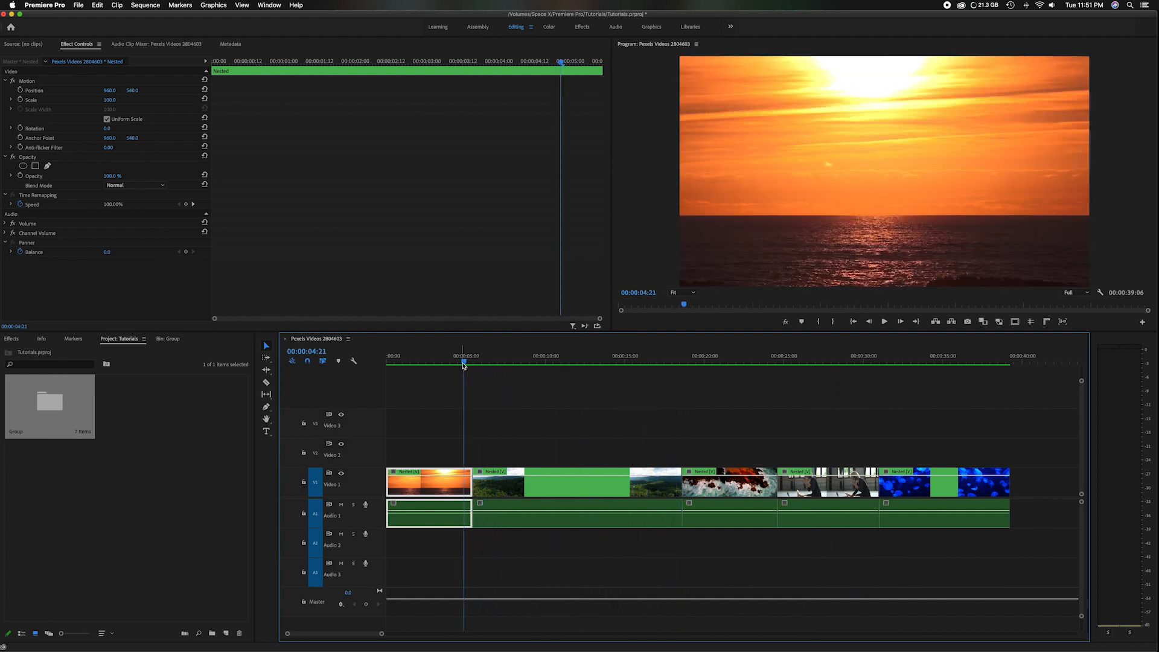
pyautogui.press('super+z')
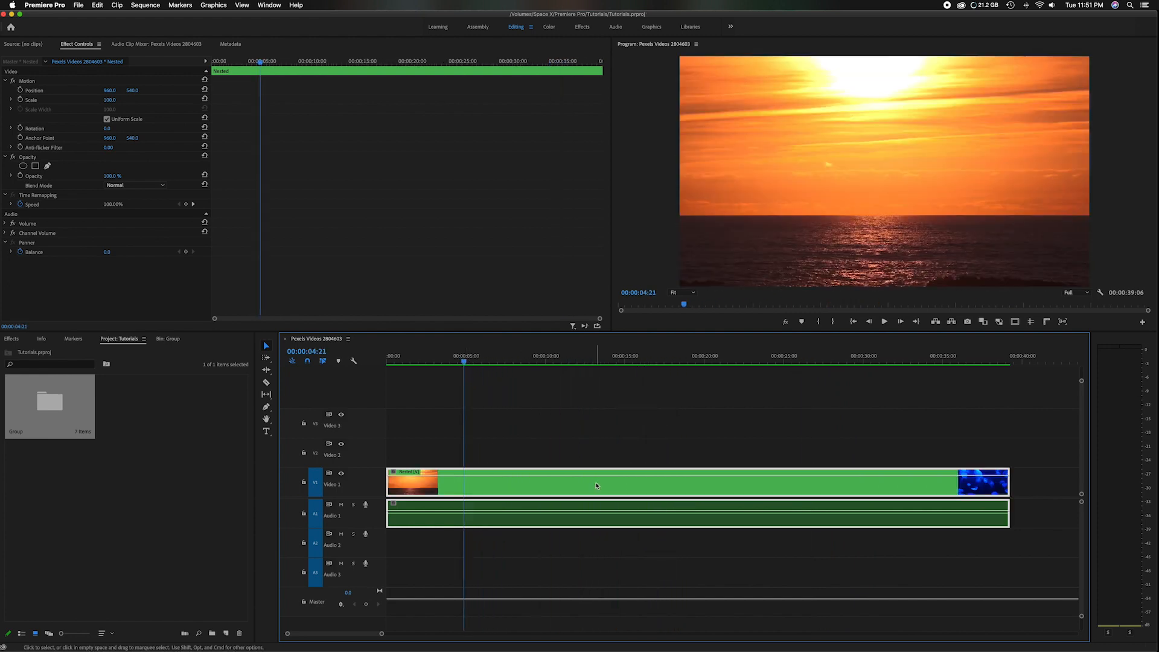
# Step: Reopen Scene Edit Detection for the restored nested clip via the Clip menu
pyautogui.rightClick(557, 482)
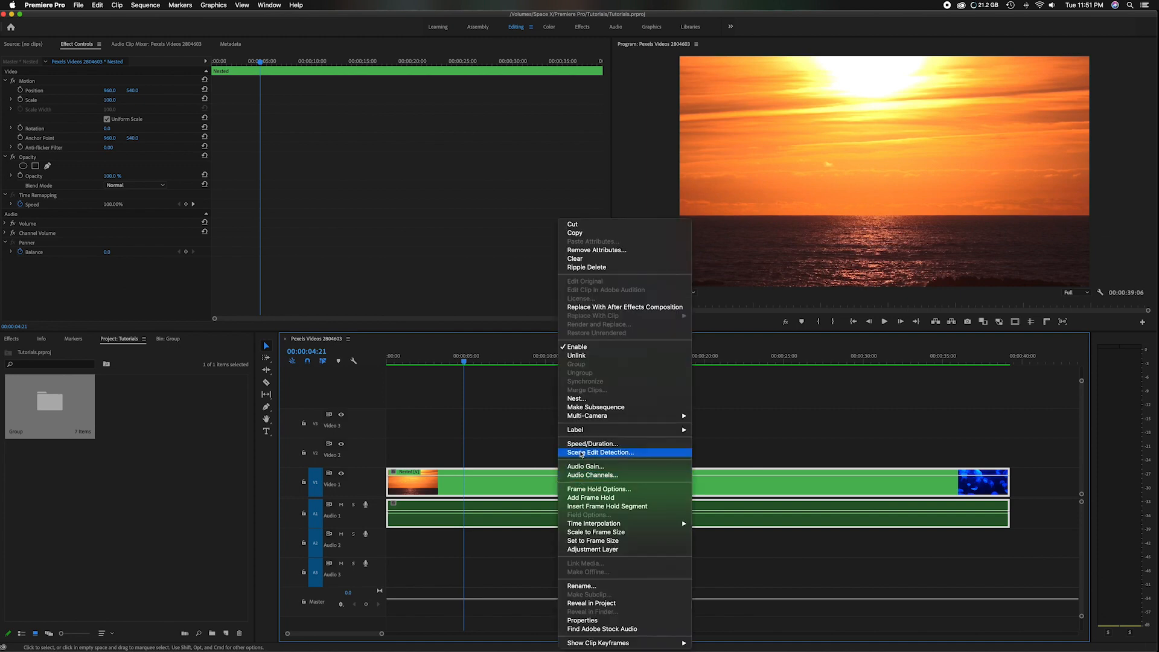
pyautogui.click(525, 432)
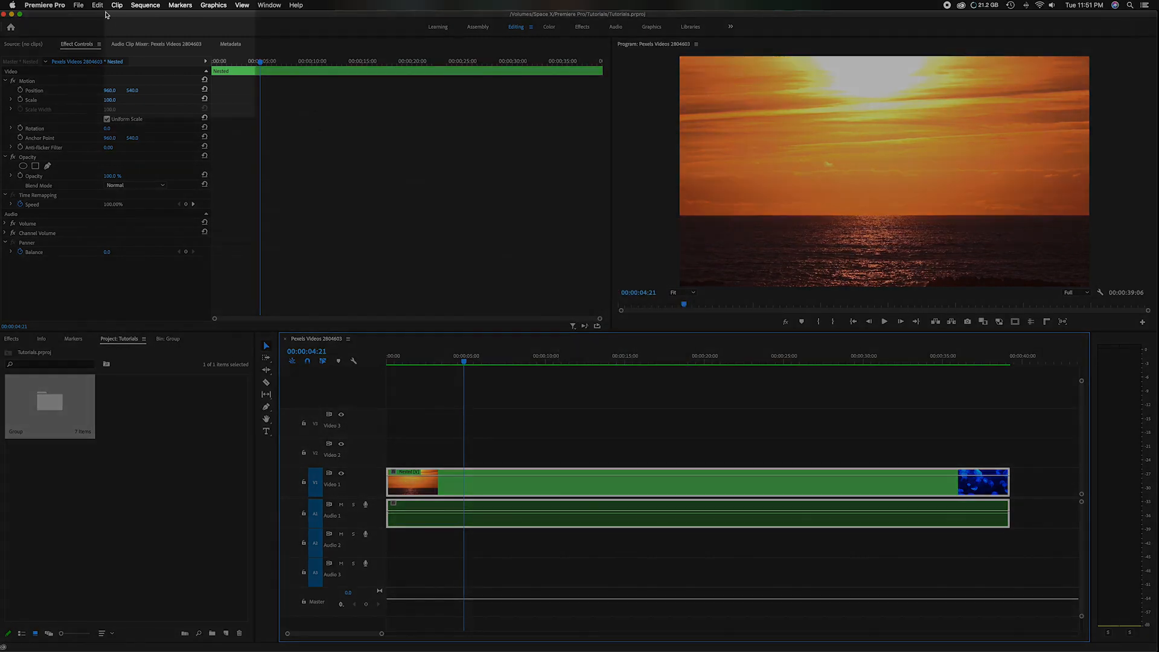
pyautogui.click(116, 5)
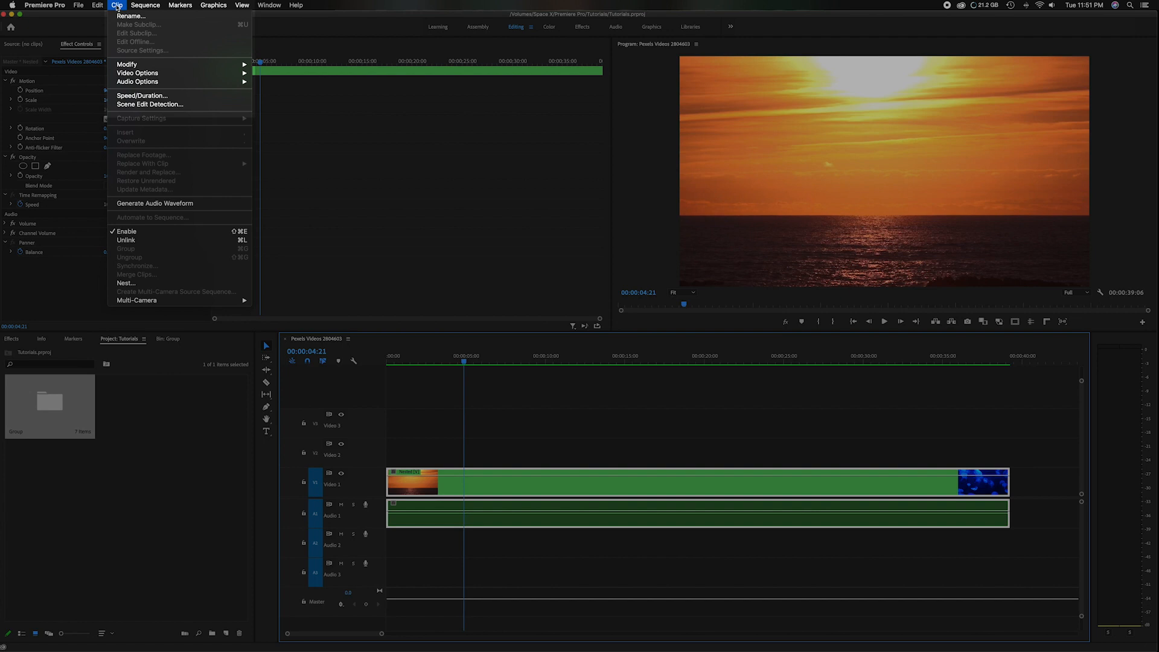
pyautogui.click(138, 105)
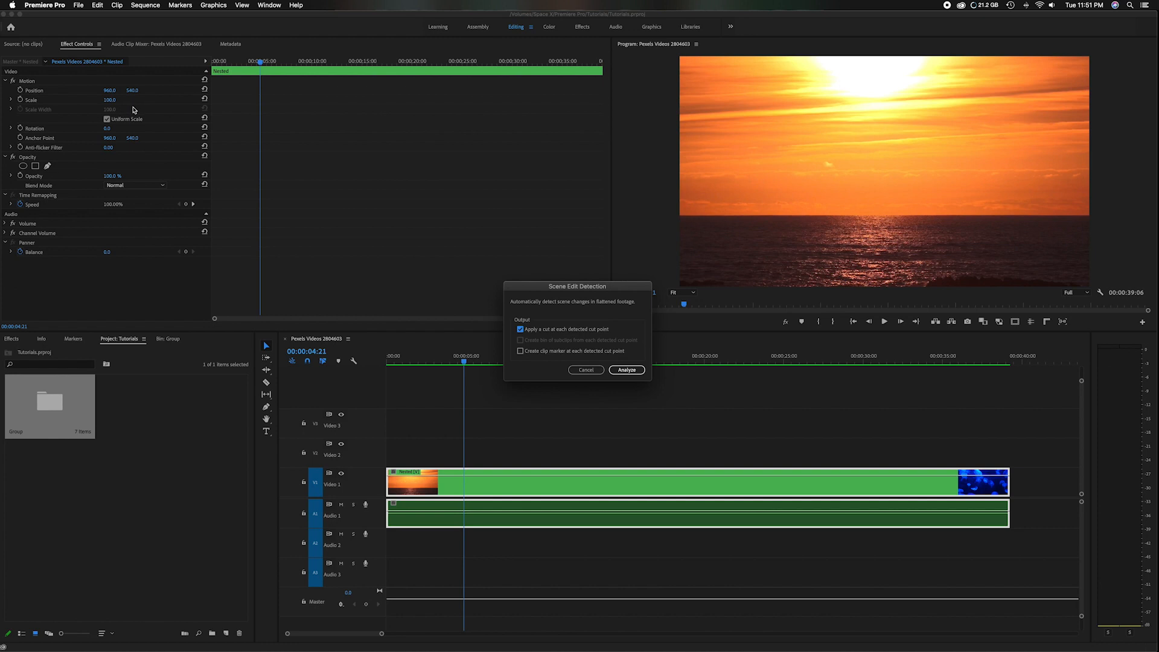
# Step: Analyze the nested clip with clip markers at detected changes instead of cuts
pyautogui.click(520, 351)
pyautogui.click(520, 328)
pyautogui.click(627, 369)
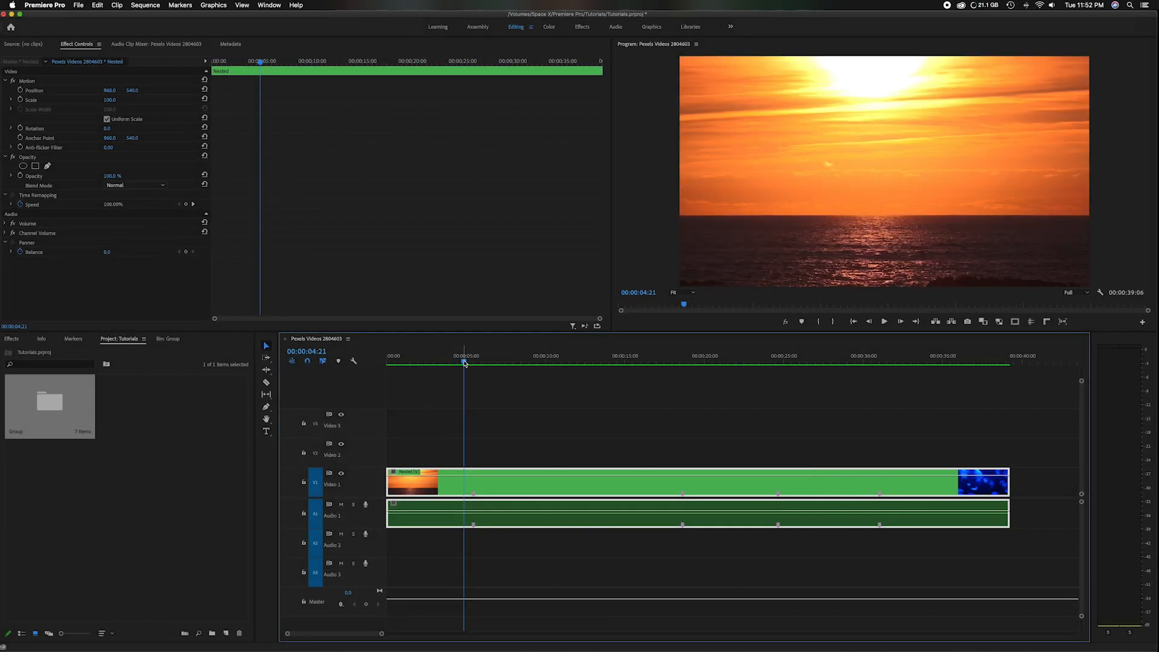
pyautogui.moveTo(464, 364); pyautogui.dragTo(671, 367)
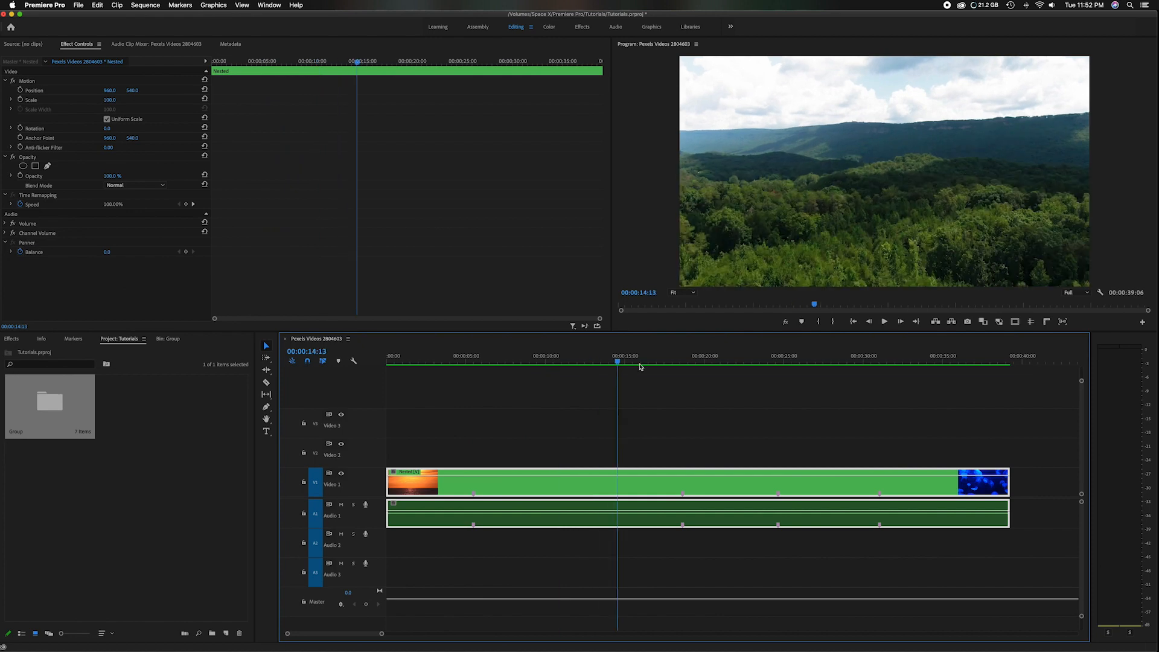
pyautogui.moveTo(670, 366); pyautogui.dragTo(878, 364)
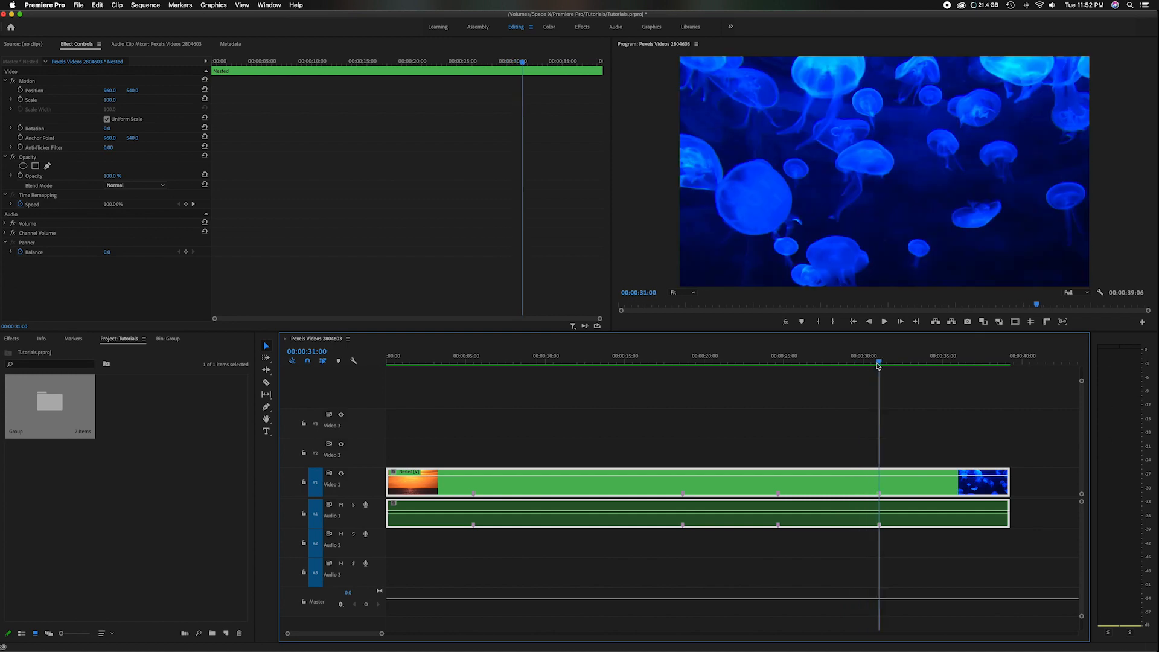
pyautogui.moveTo(879, 364); pyautogui.dragTo(868, 365)
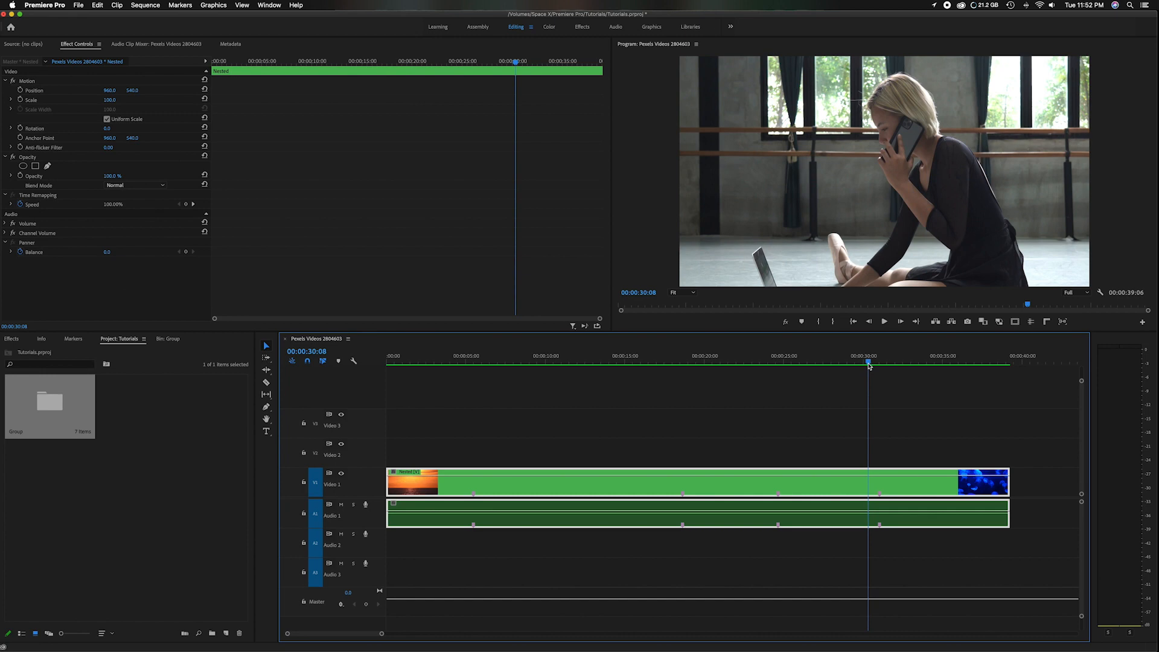
pyautogui.hscroll(1, 706, 435)
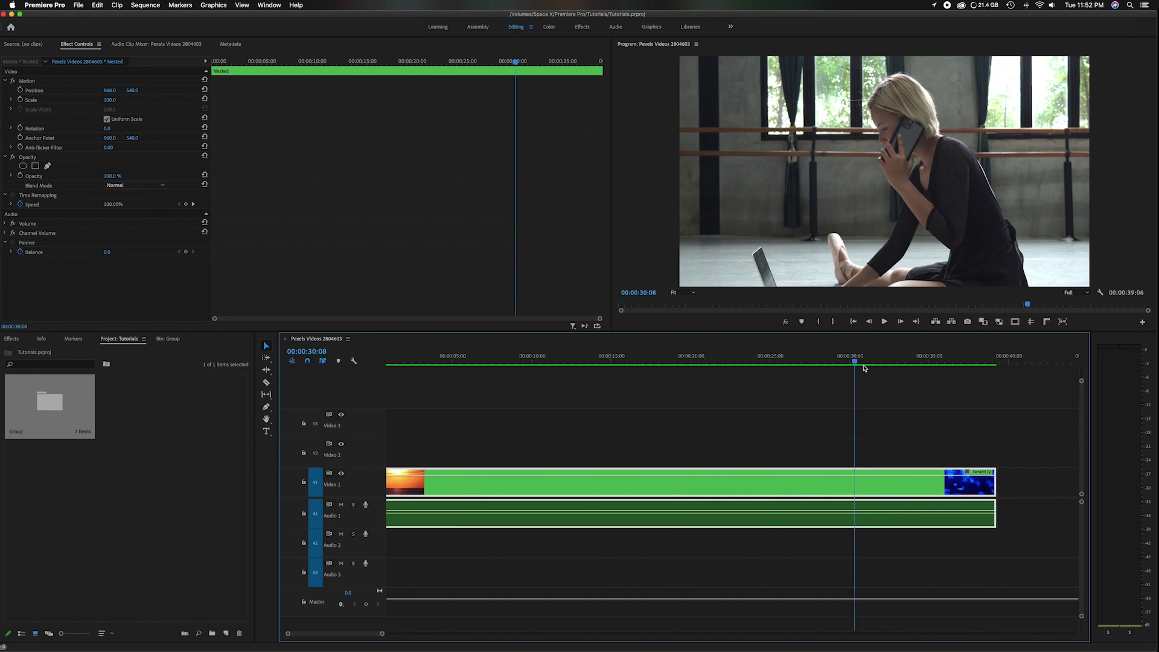
# Step: Reopen Scene Edit Detection from the nested clip's context menu, markers still chosen
pyautogui.rightClick(551, 482)
pyautogui.click(577, 454)
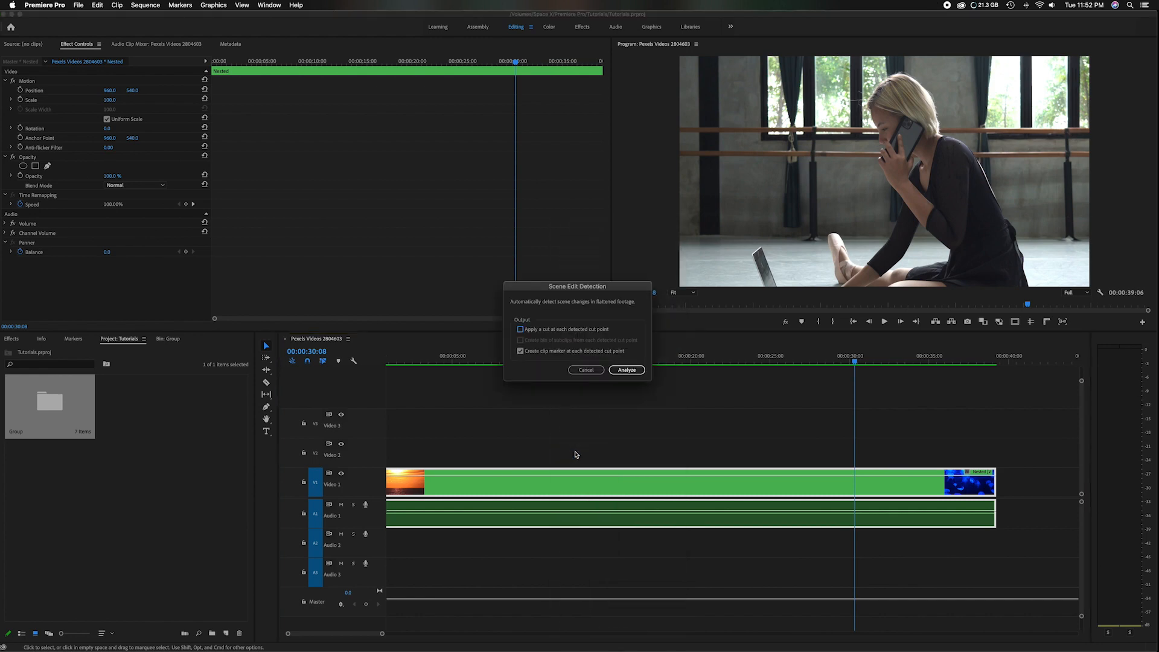